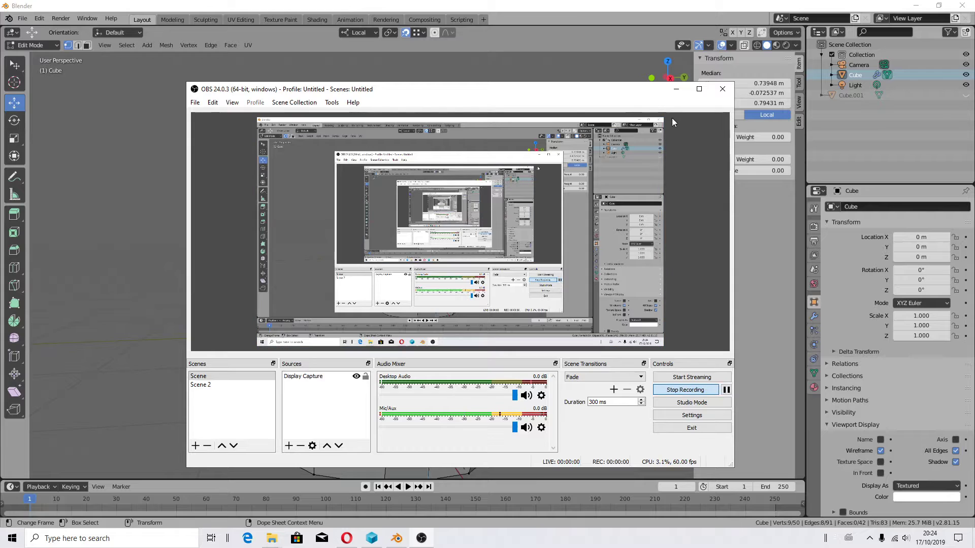
Minimize OBS Studio and deselect everything on the Blender cylinder mesh.
click(676, 89)
click(391, 323)
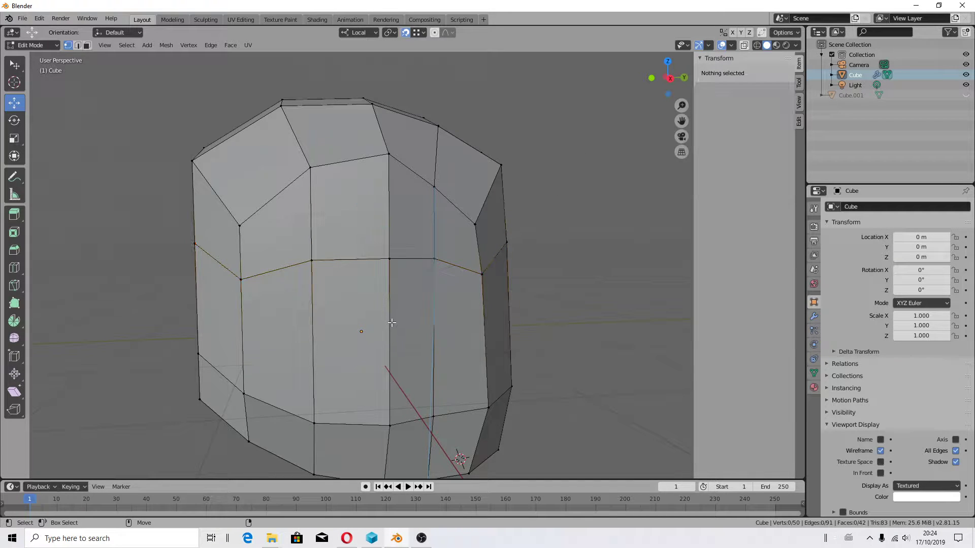
Add a horizontal edge loop cut around the cylinder's middle.
key(ctrl+r)
click(389, 349)
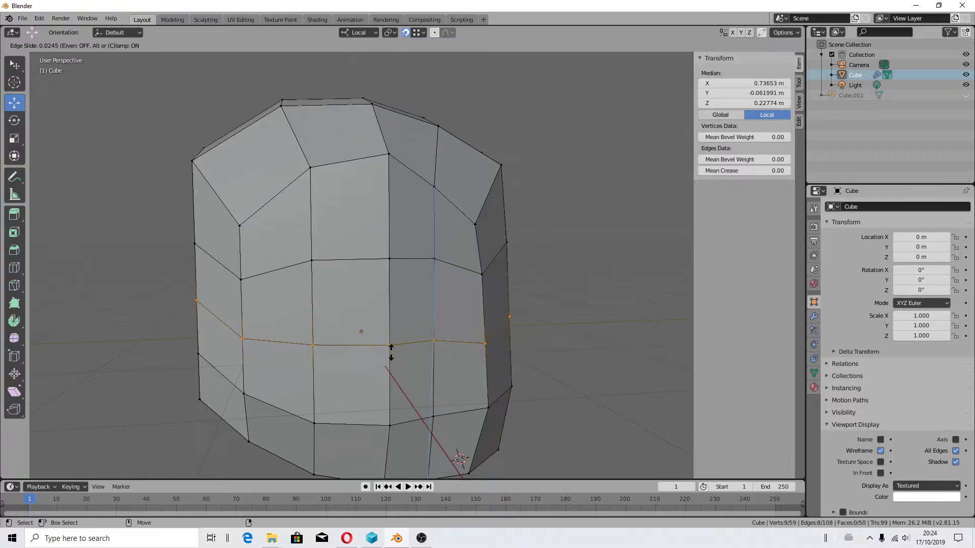
right_click(485, 293)
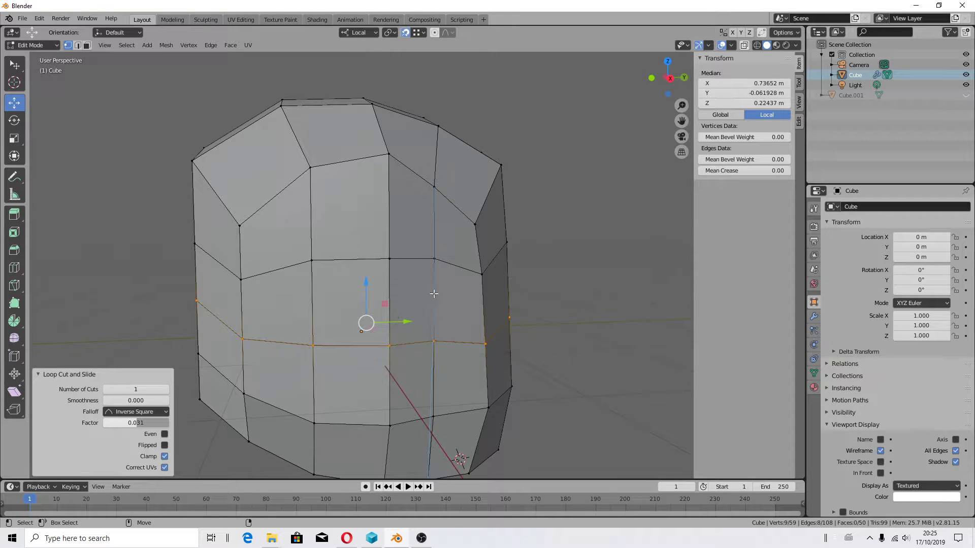
middle_drag(434, 293, 271, 284)
Select the short vertical front edge and merge its two vertices at center.
click(230, 341)
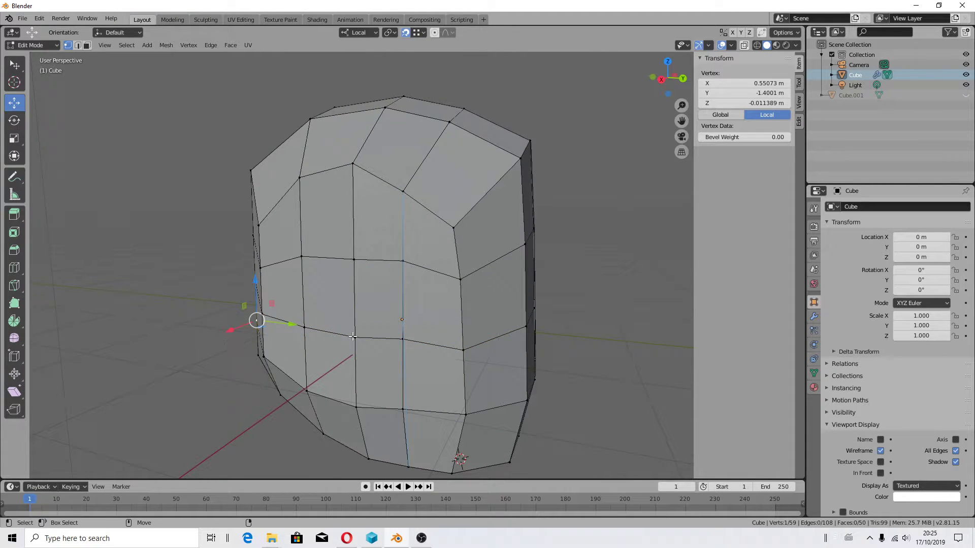
click(353, 336)
click(354, 259)
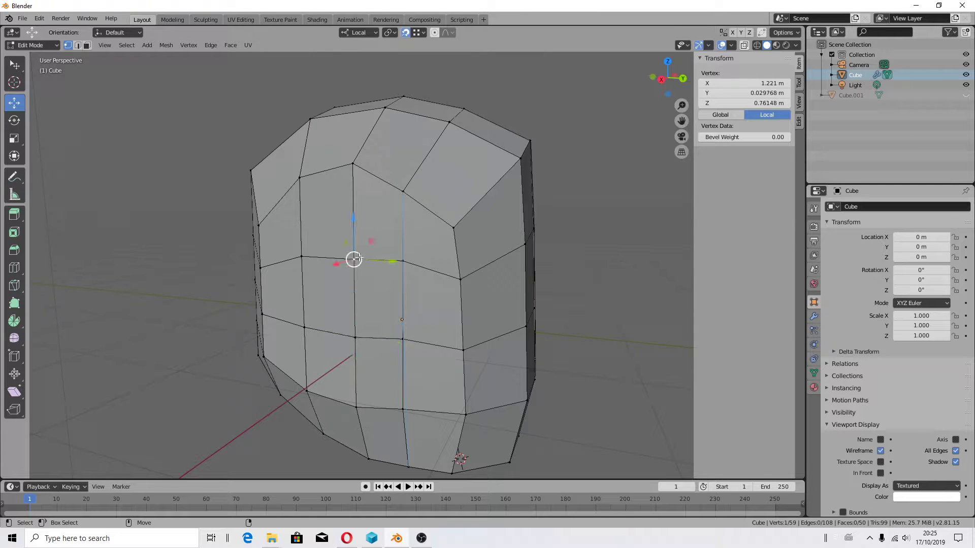
alt+click(403, 268)
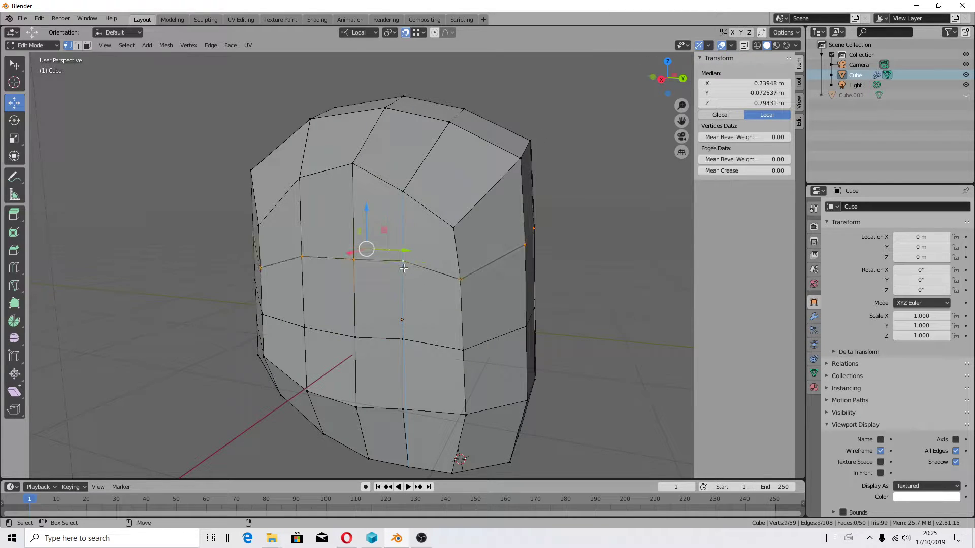
click(404, 268)
shift+click(404, 342)
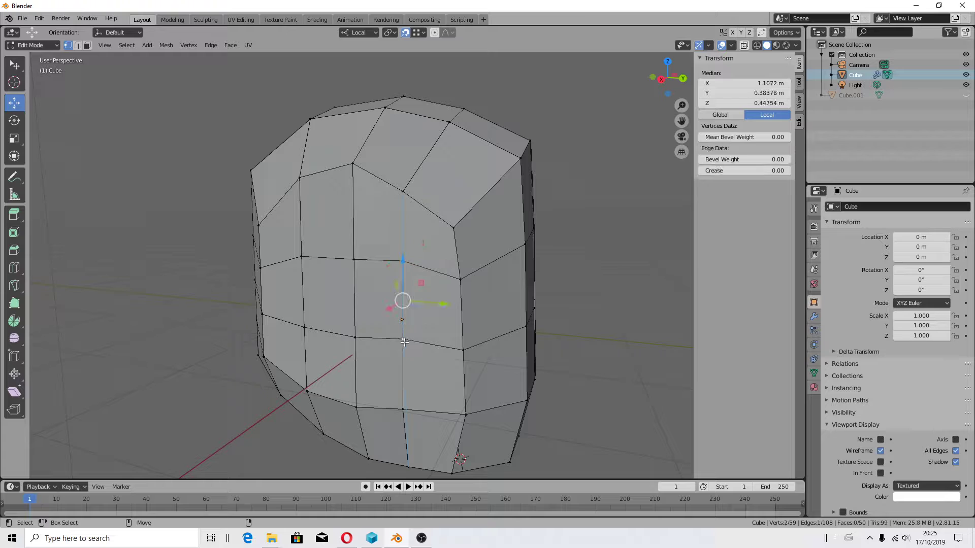
right_click(404, 342)
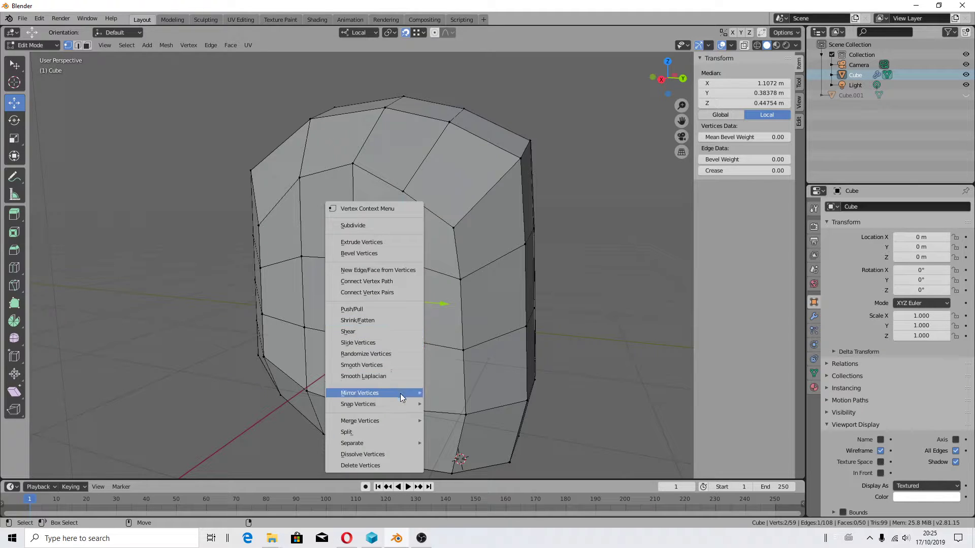
mouse_move(373, 420)
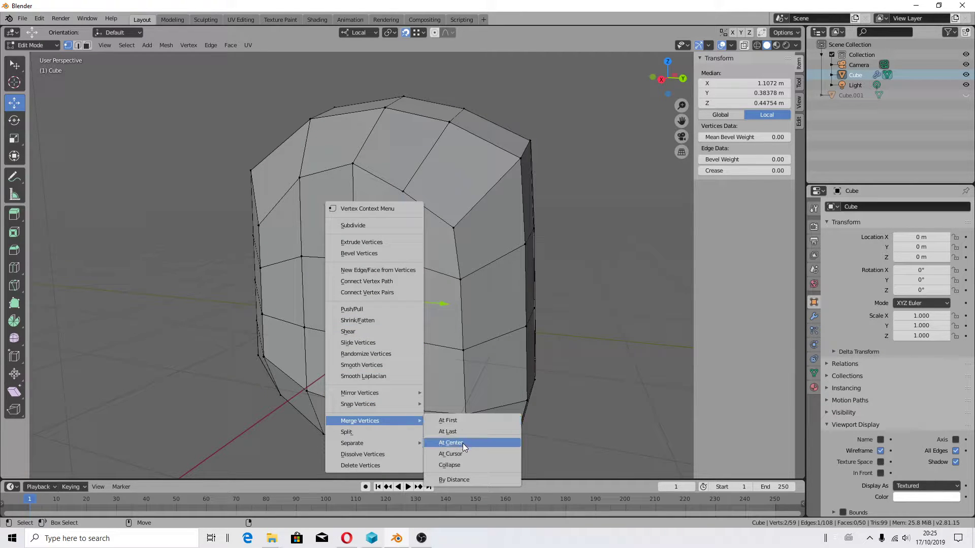
click(462, 443)
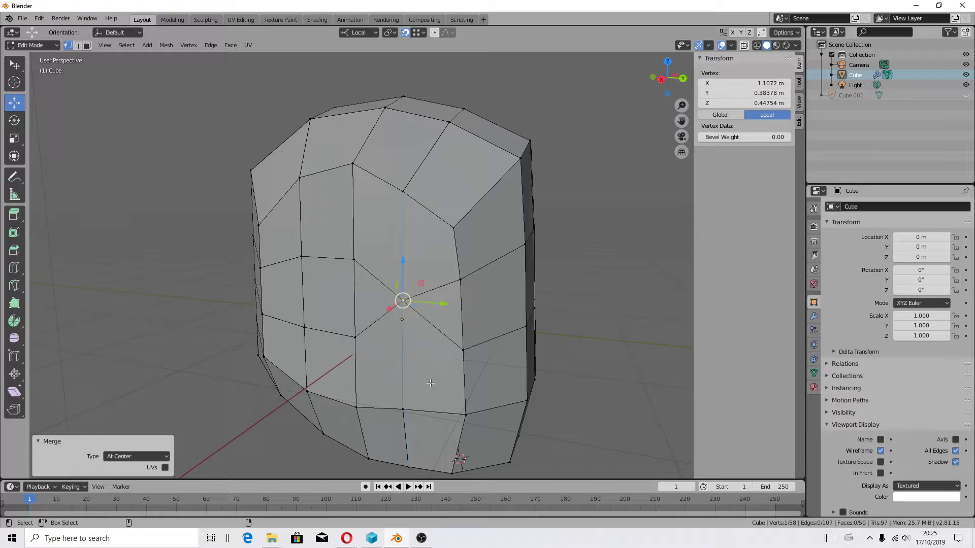
Undo the merge, enable proportional editing, undo a trial vertex pull, and select the upper middle loop.
key(e)
click(420, 265)
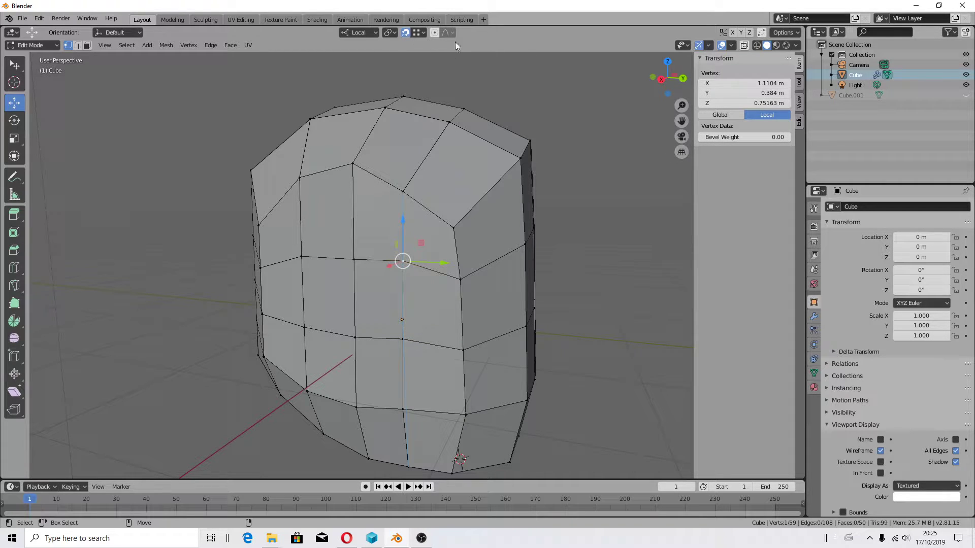
click(759, 35)
drag(402, 261, 401, 335)
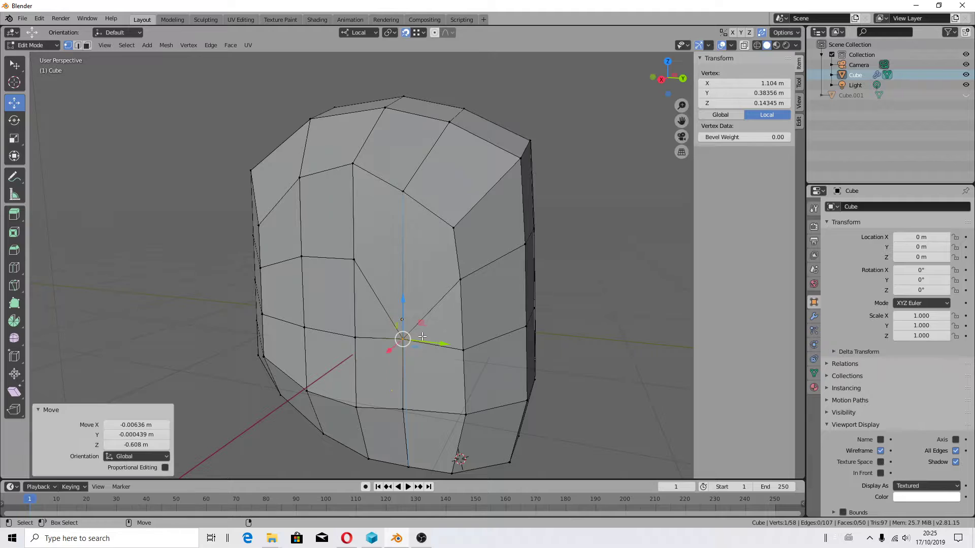
key(ctrl+z)
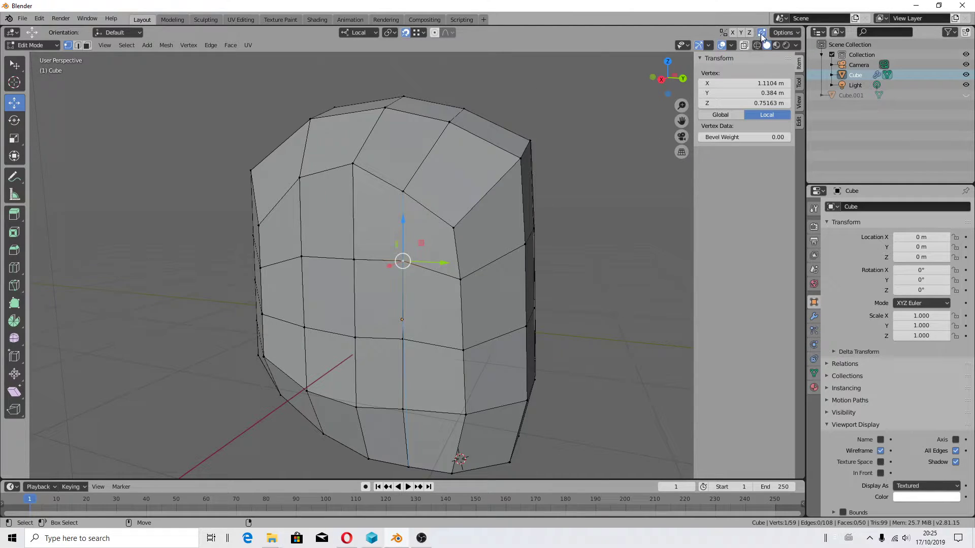
alt+click(358, 261)
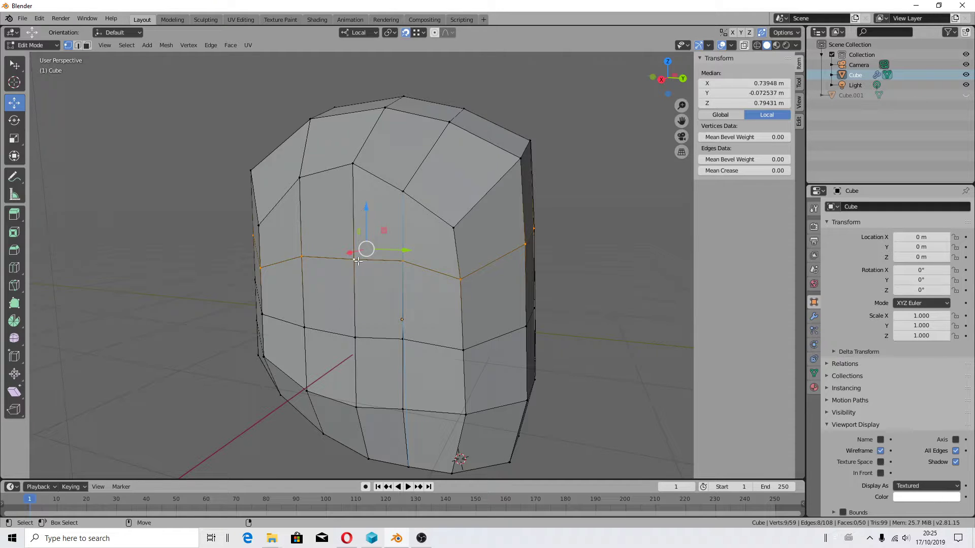
Slide the upper middle edge loop down onto the loop below, then turn snapping off.
right_click(358, 261)
mouse_move(320, 261)
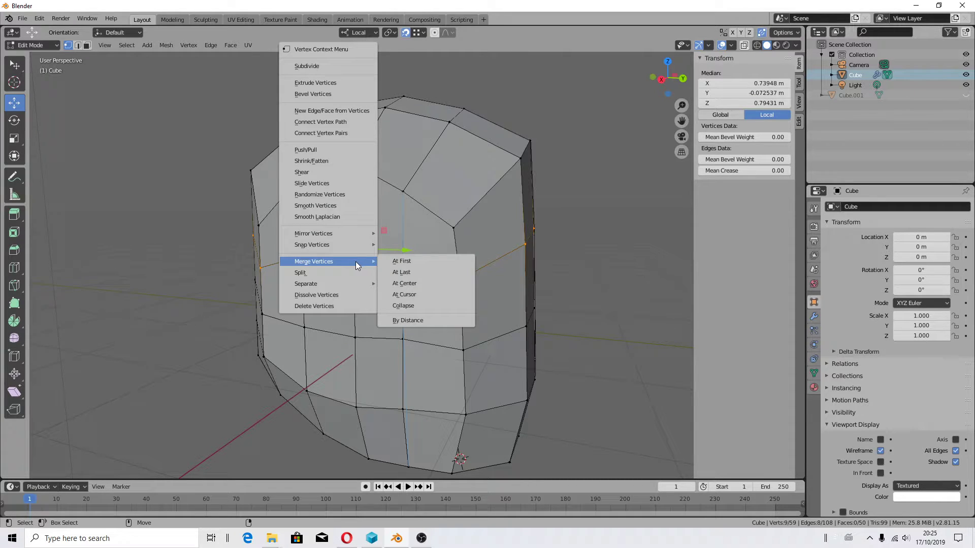
click(330, 184)
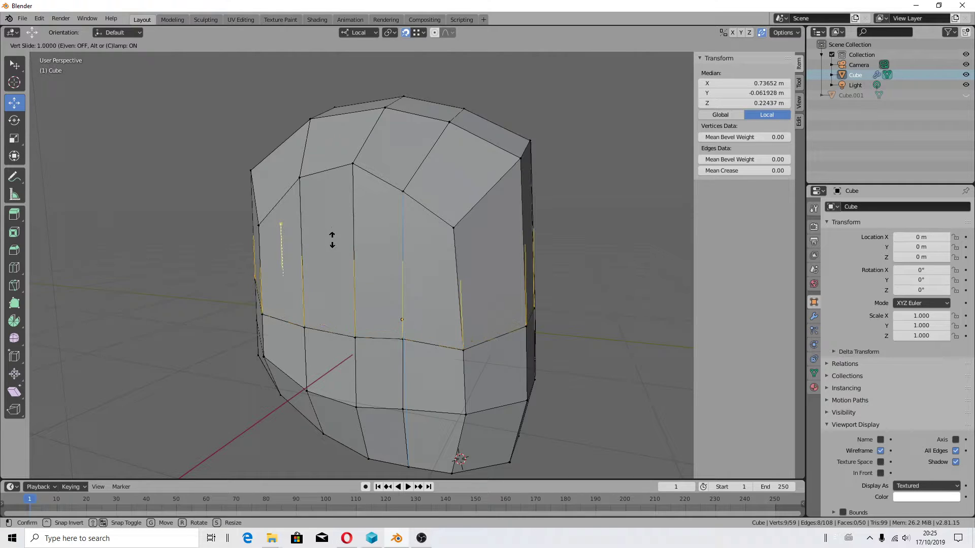
click(333, 248)
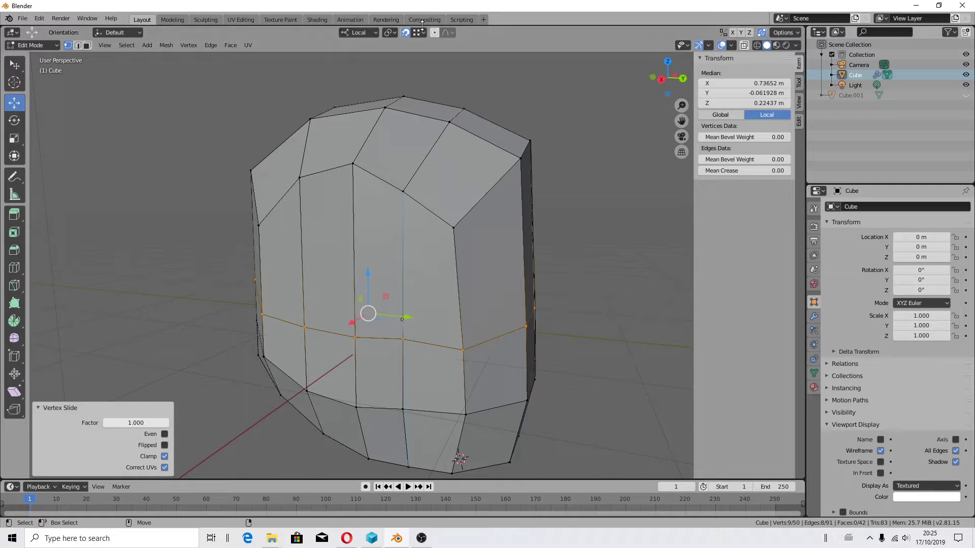
click(406, 34)
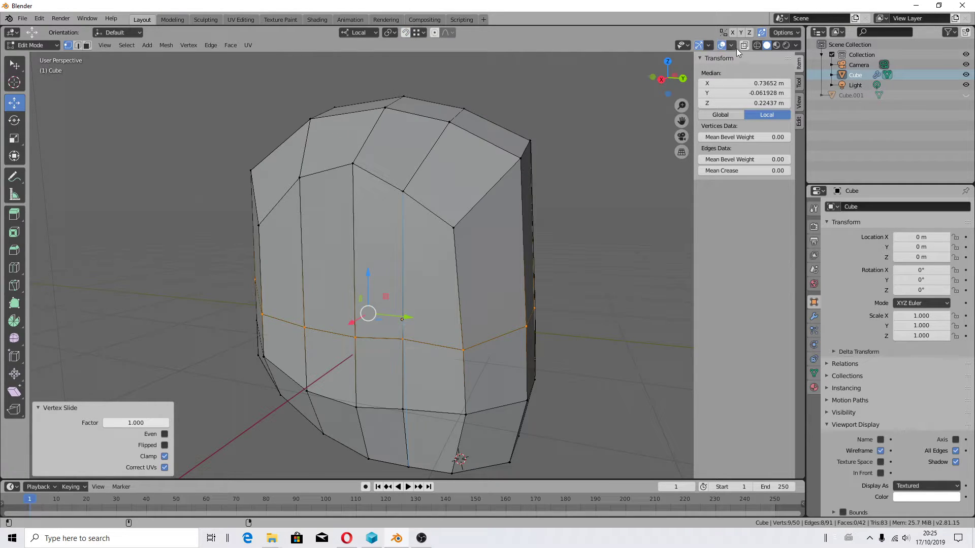
click(761, 33)
Move two vertices on the front middle loop slightly along Z to roughen the shape.
click(404, 340)
key(g)
key(z)
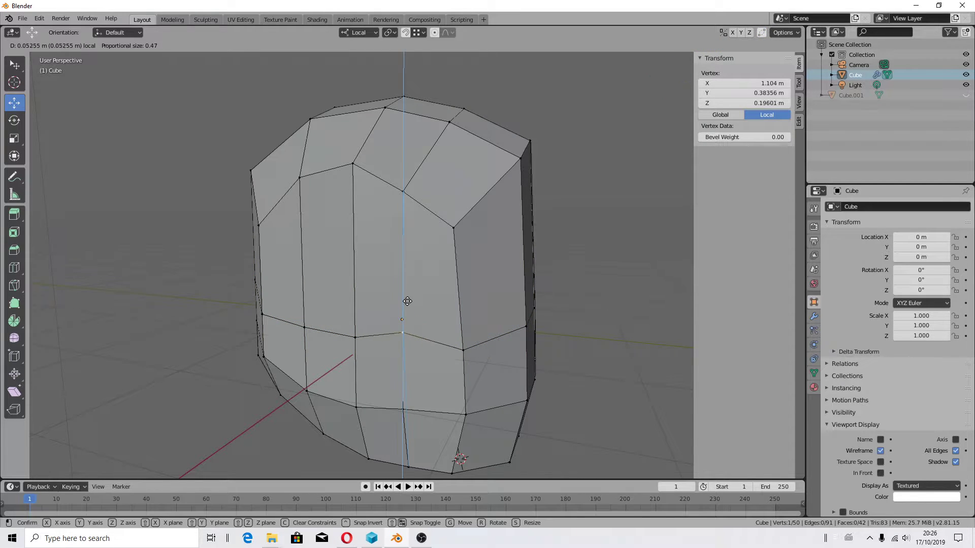
click(408, 310)
click(349, 336)
key(g)
key(z)
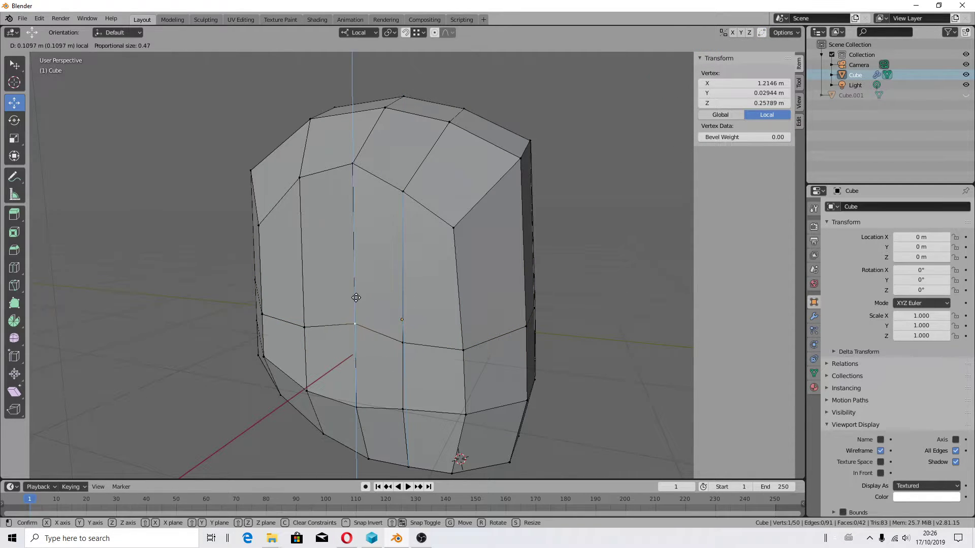
click(355, 313)
mouse_move(501, 316)
middle_down()
mouse_move(625, 358)
mouse_move(670, 346)
mouse_move(576, 389)
mouse_move(662, 337)
mouse_move(544, 388)
mouse_move(479, 349)
mouse_move(432, 373)
middle_up()
Cut a new edge loop high on the cylinder.
scroll(407, 318, up, 1)
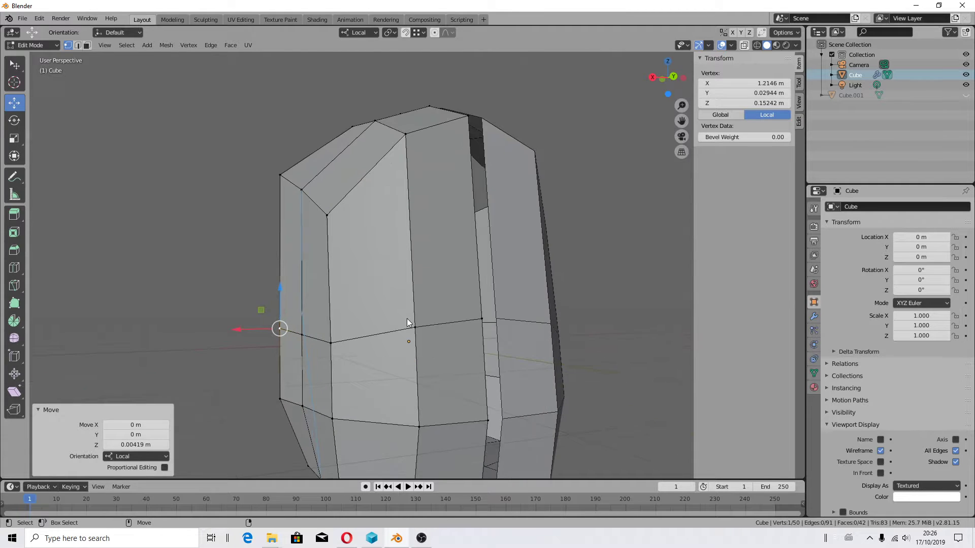
key(ctrl+r)
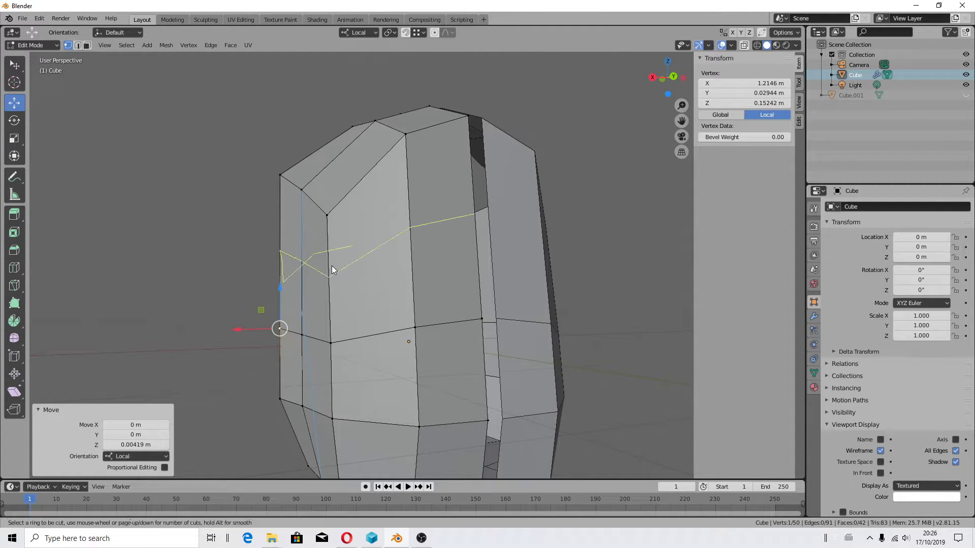
click(333, 268)
click(357, 265)
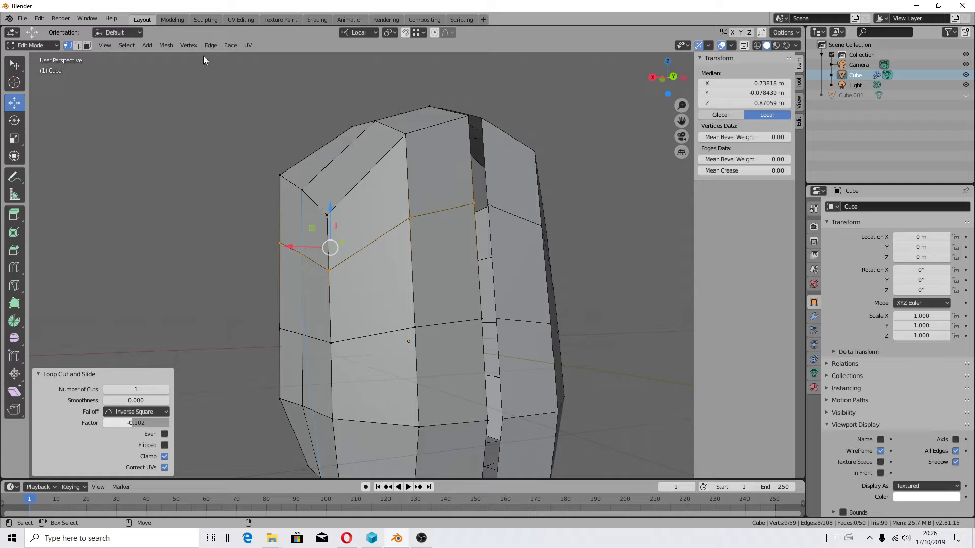
Select the two middle edge loops as faces and bring up the Delete menu.
click(333, 344)
click(433, 326)
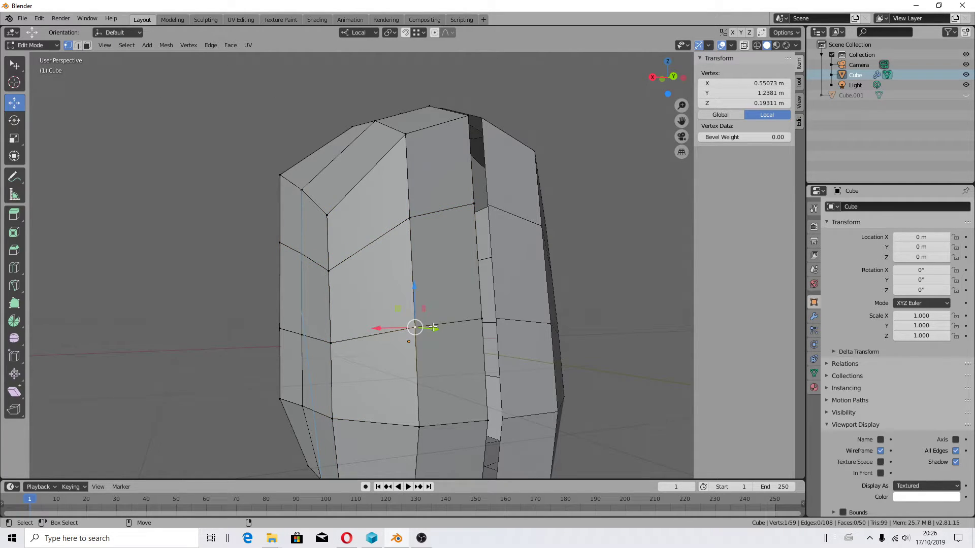
click(477, 318)
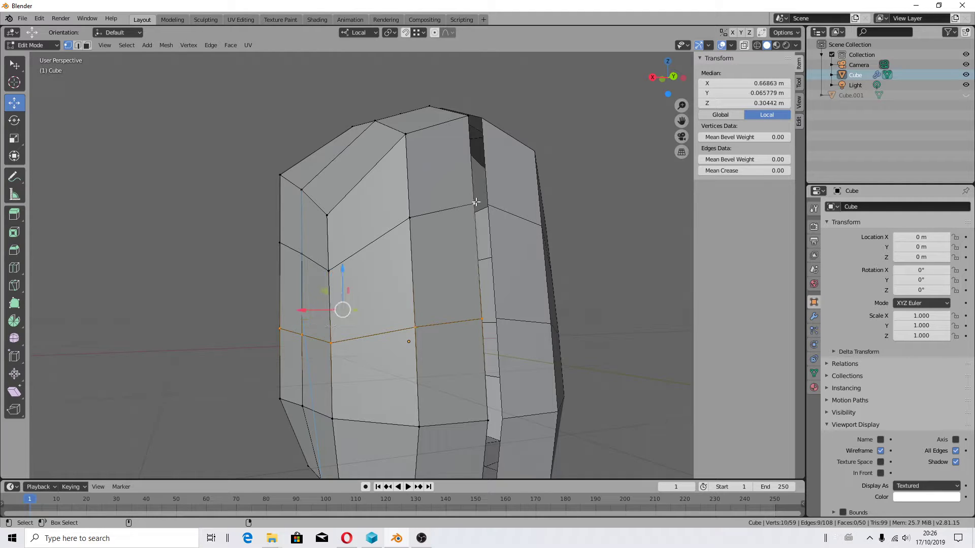
alt+shift+click(408, 218)
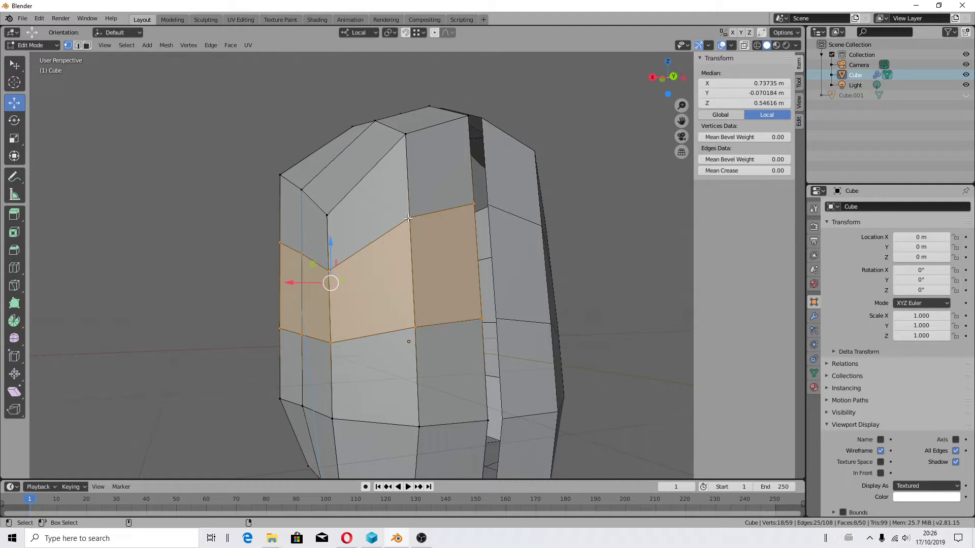
click(89, 45)
key(x)
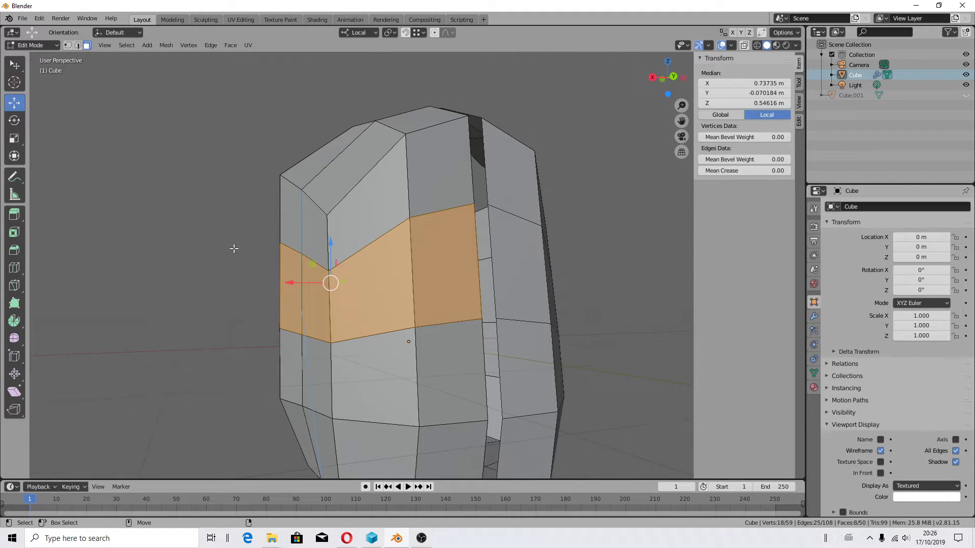
key(x)
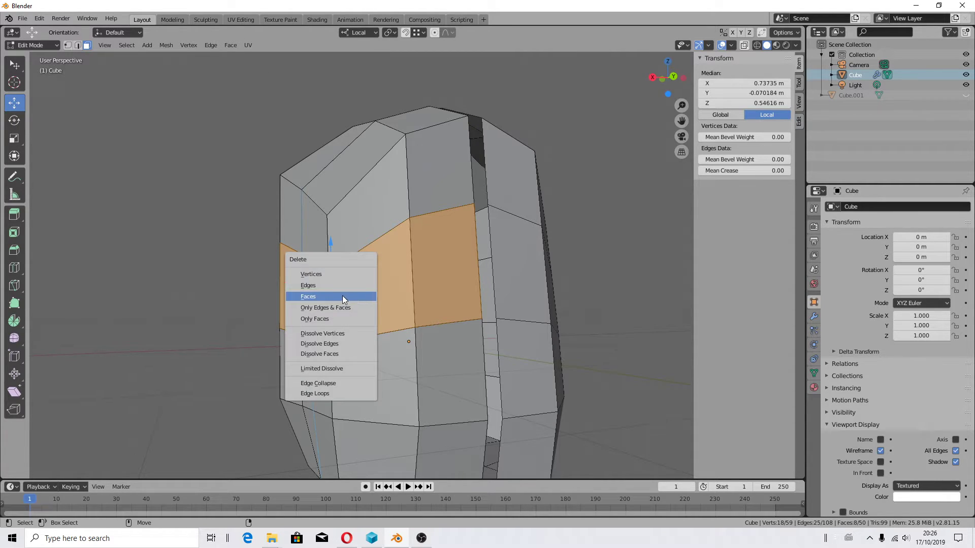
Delete the middle face band and select both open rims in Edge mode, dismissing the splash screen.
click(317, 296)
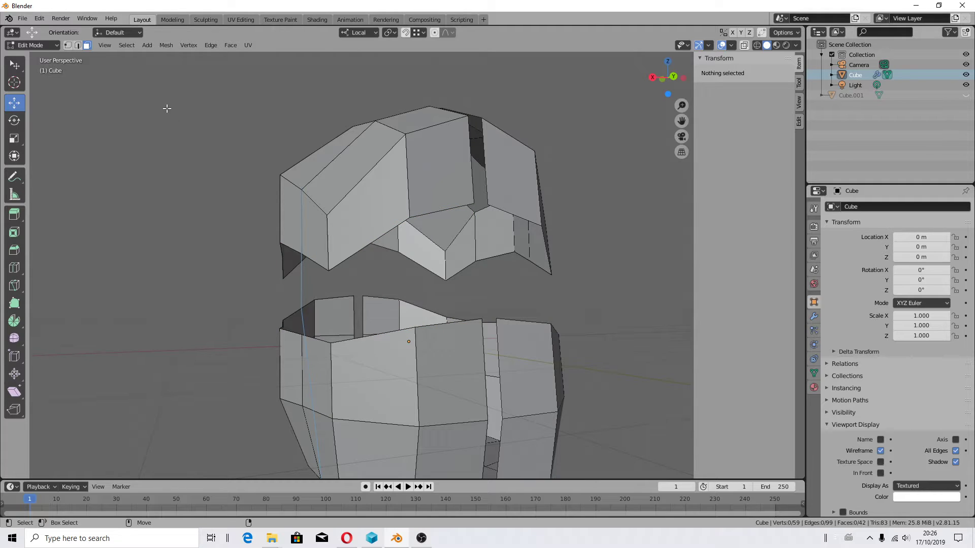
key(2)
alt+click(344, 256)
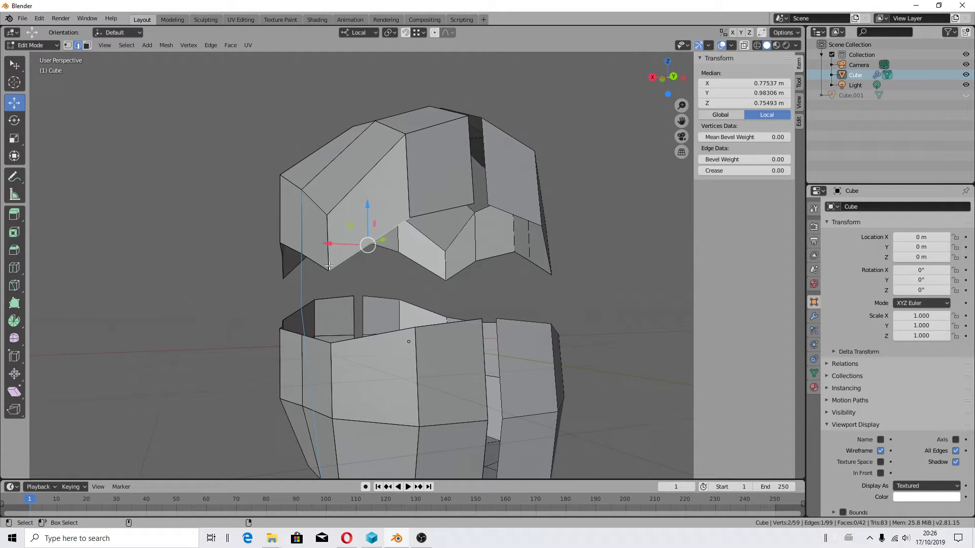
alt+shift+click(426, 328)
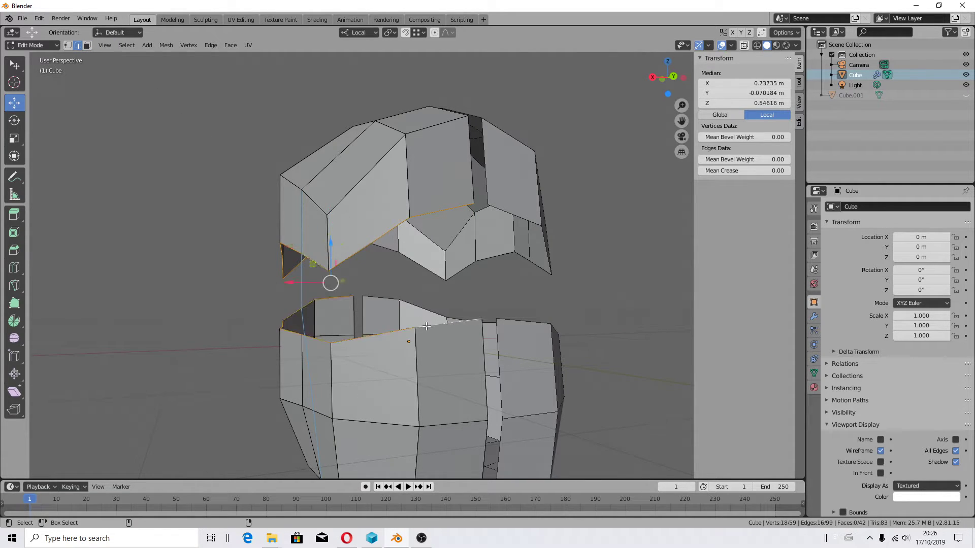
click(11, 19)
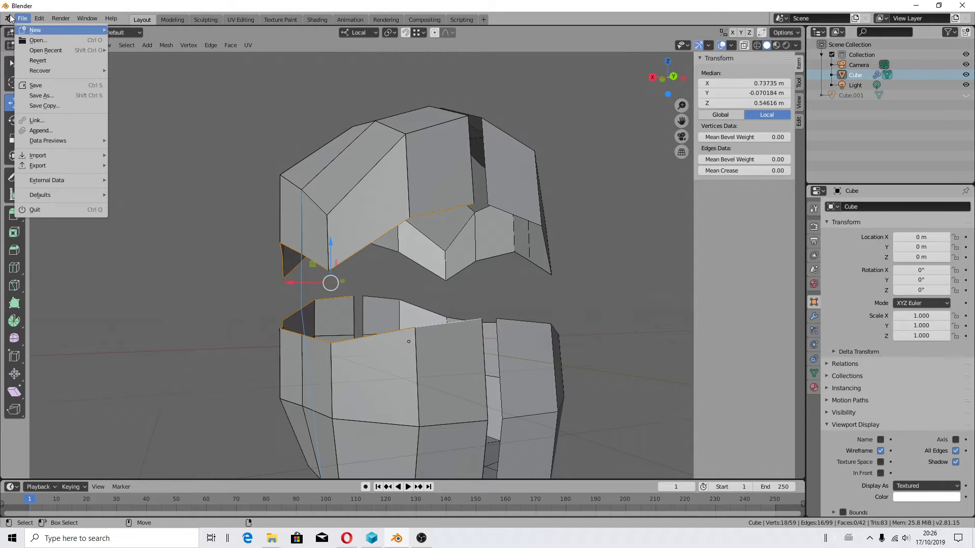
click(20, 29)
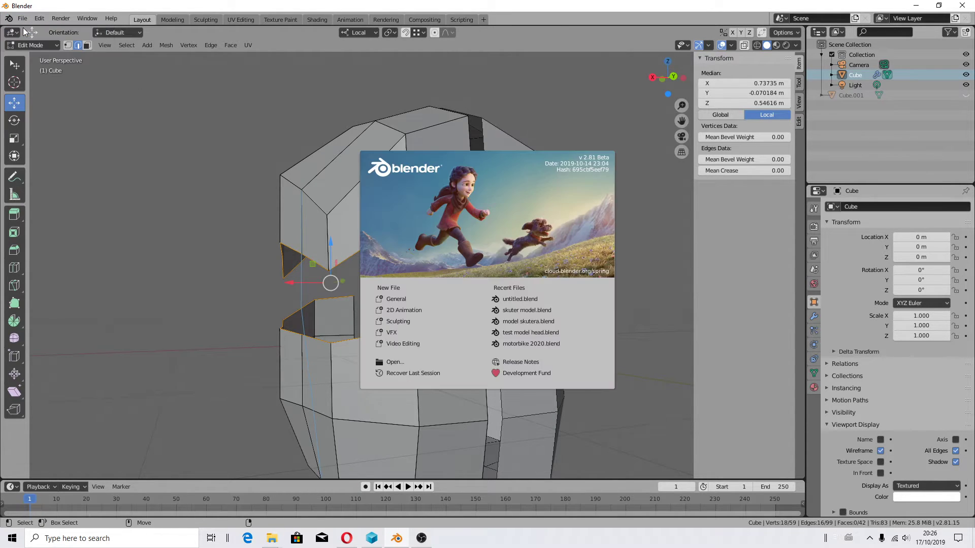
click(487, 219)
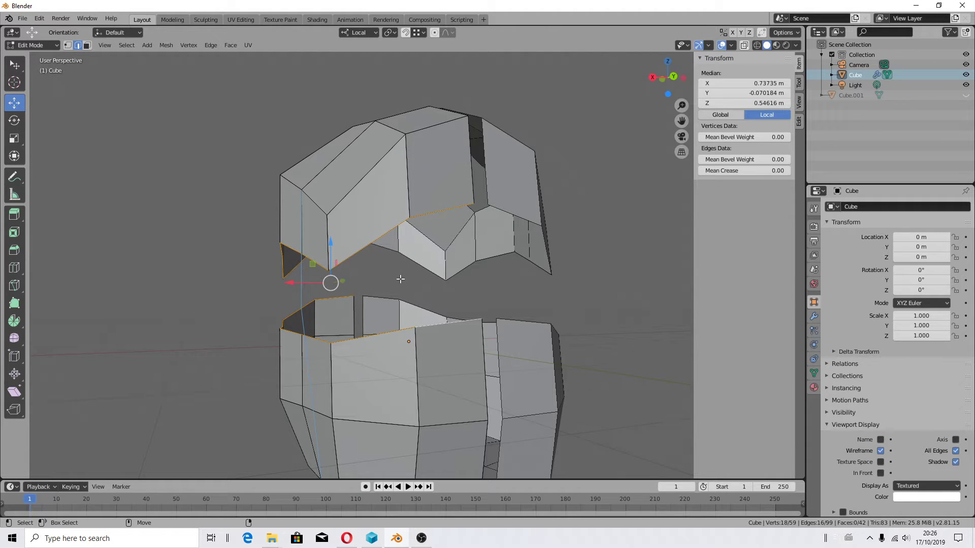
Bridge the two rims as a closed loop with Merge enabled, then deselect all.
right_click(400, 279)
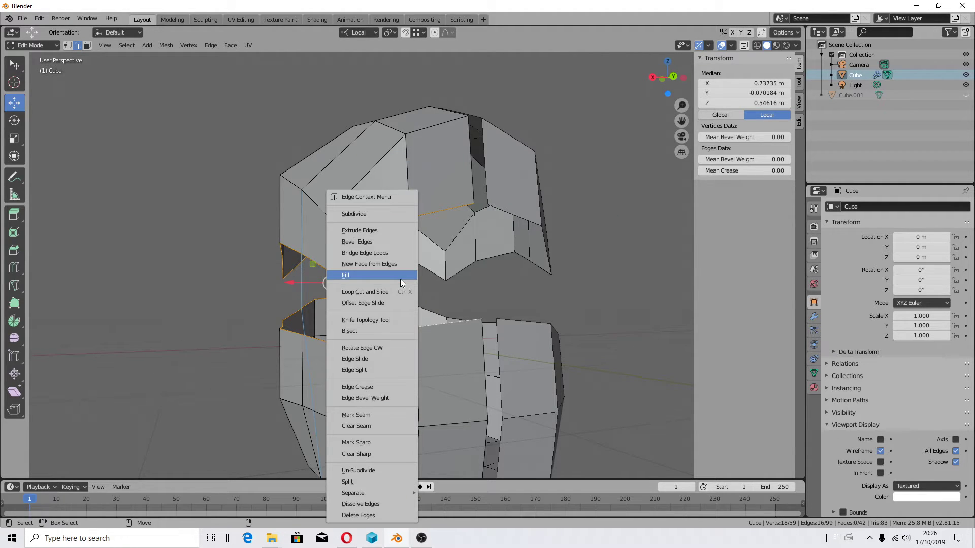
click(382, 256)
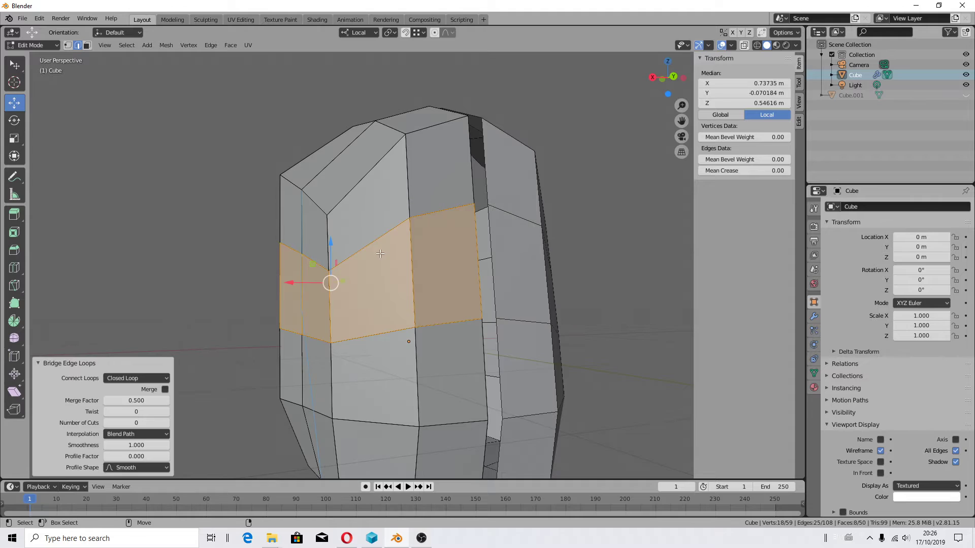
click(148, 379)
click(130, 400)
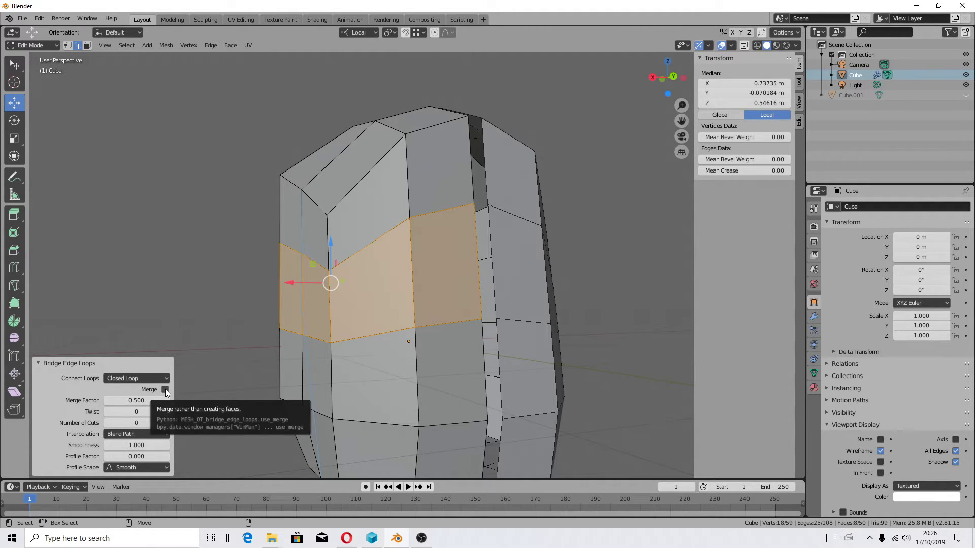
click(165, 389)
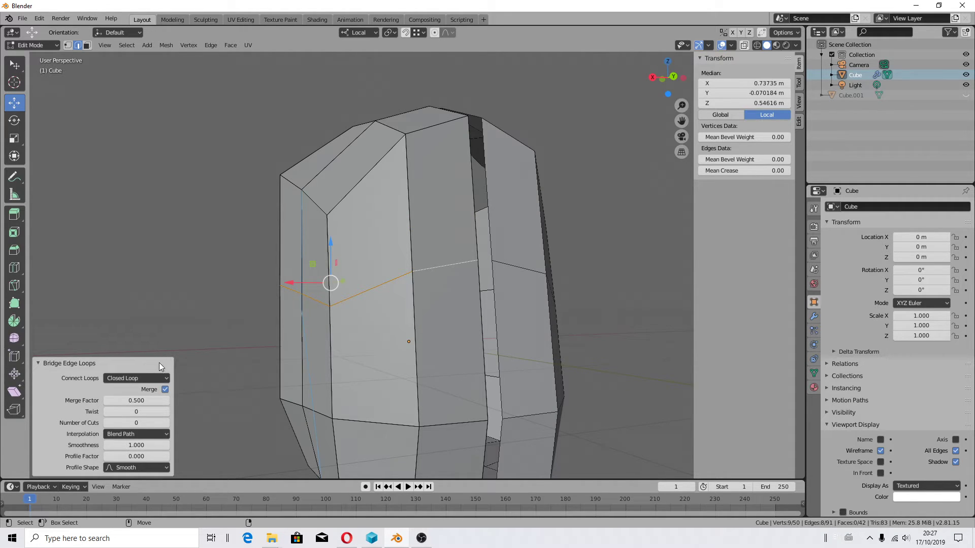
click(166, 390)
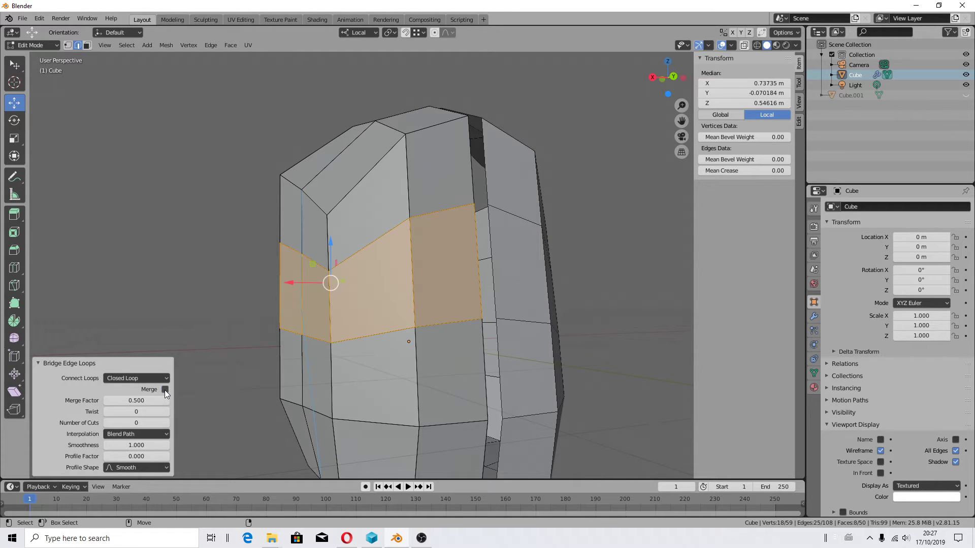
click(164, 389)
click(227, 321)
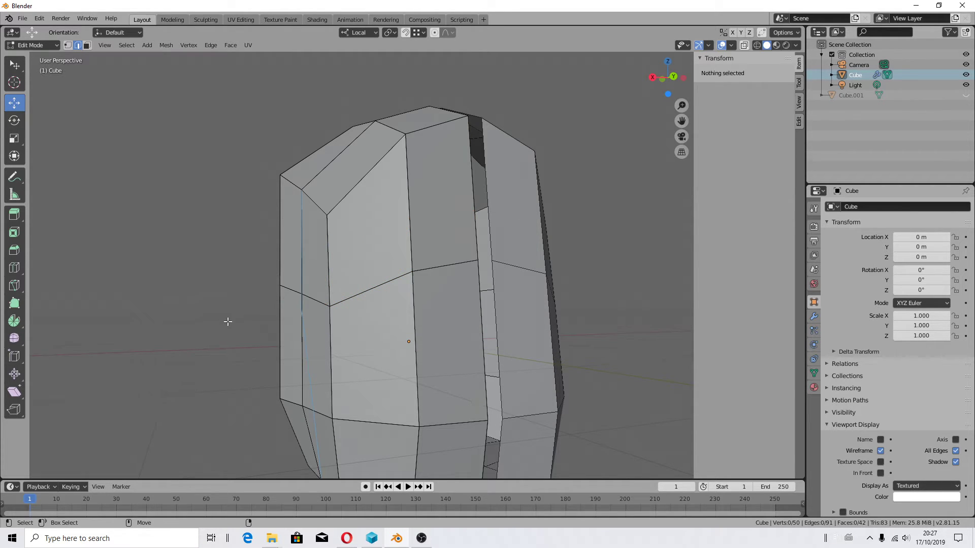
middle_drag(355, 299, 199, 155)
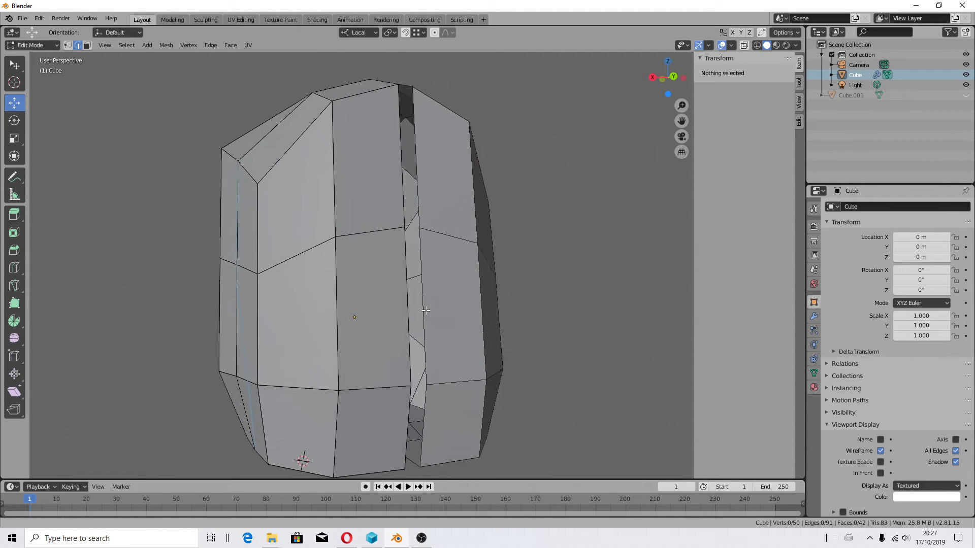
click(354, 310)
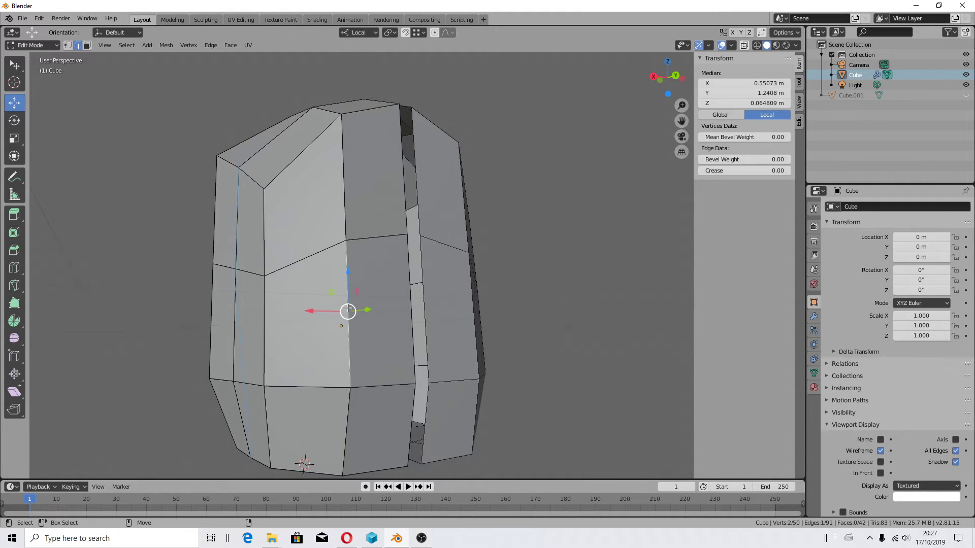
click(169, 46)
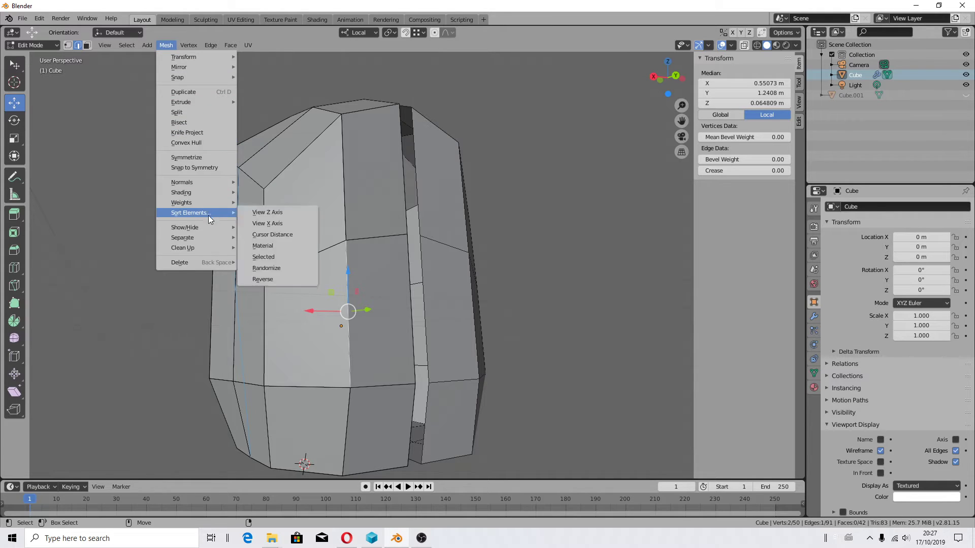
mouse_move(211, 201)
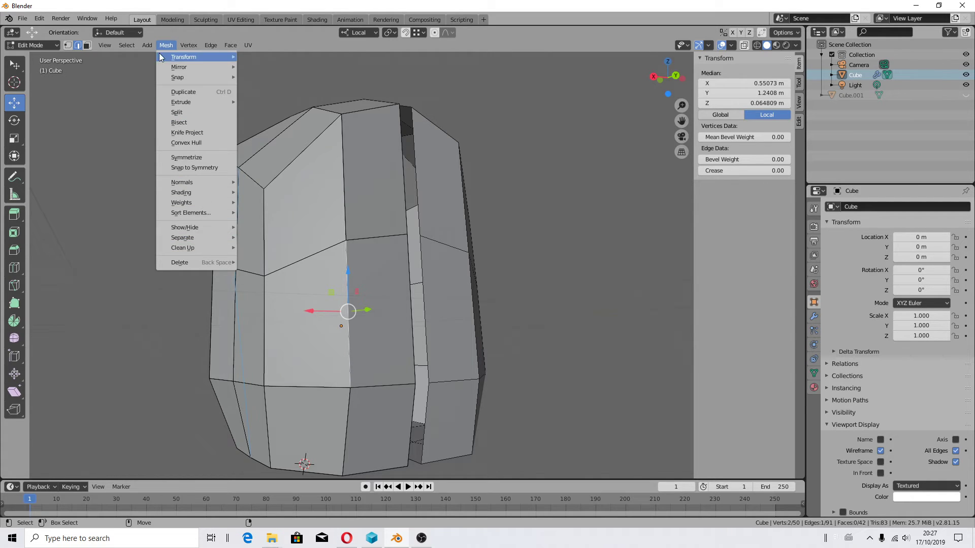
mouse_move(188, 45)
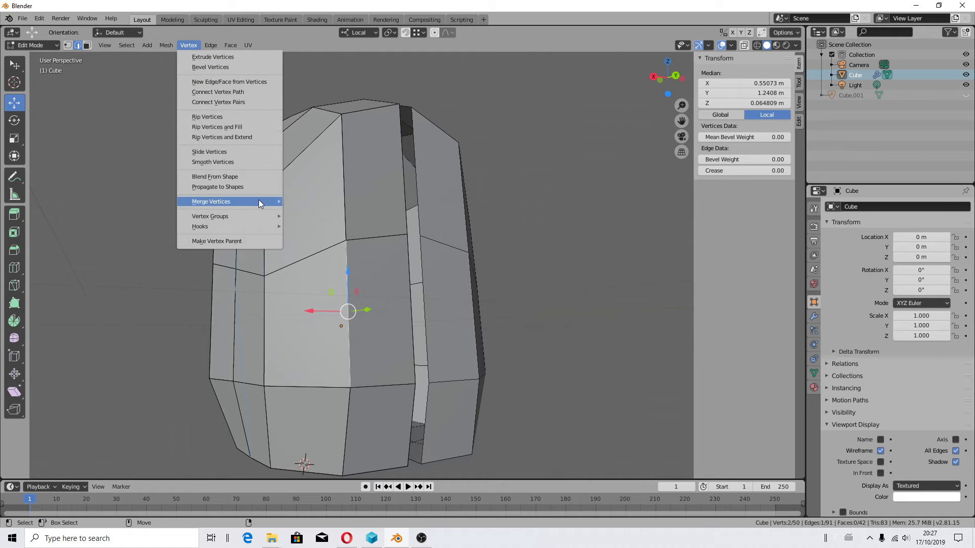
click(211, 46)
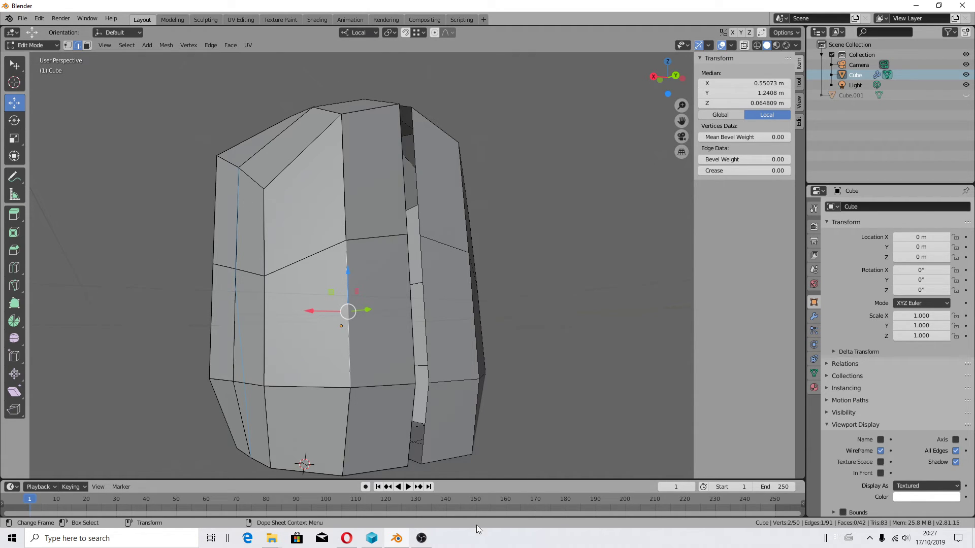
Try MatCap lighting with Texture colour, bluish then skin matcaps, before switching to Material Preview.
click(796, 46)
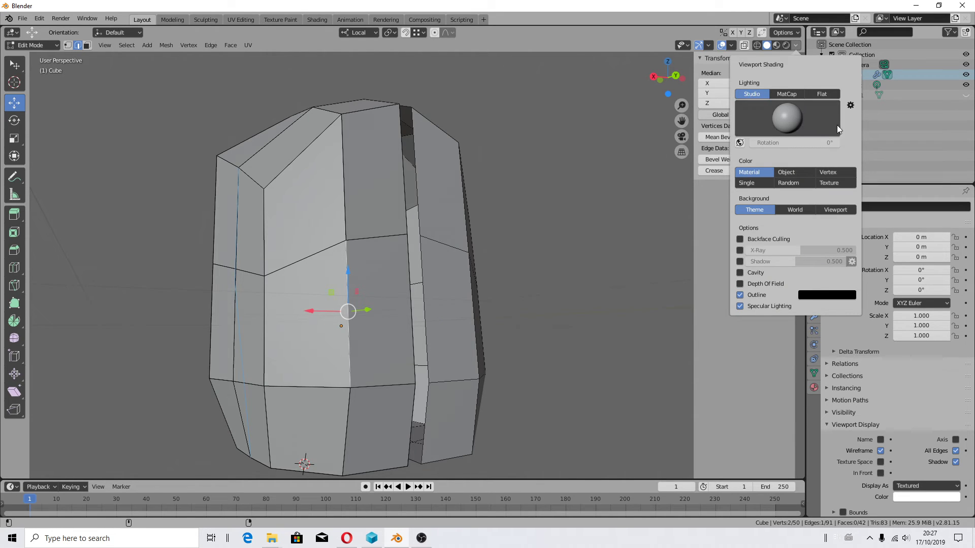
click(829, 183)
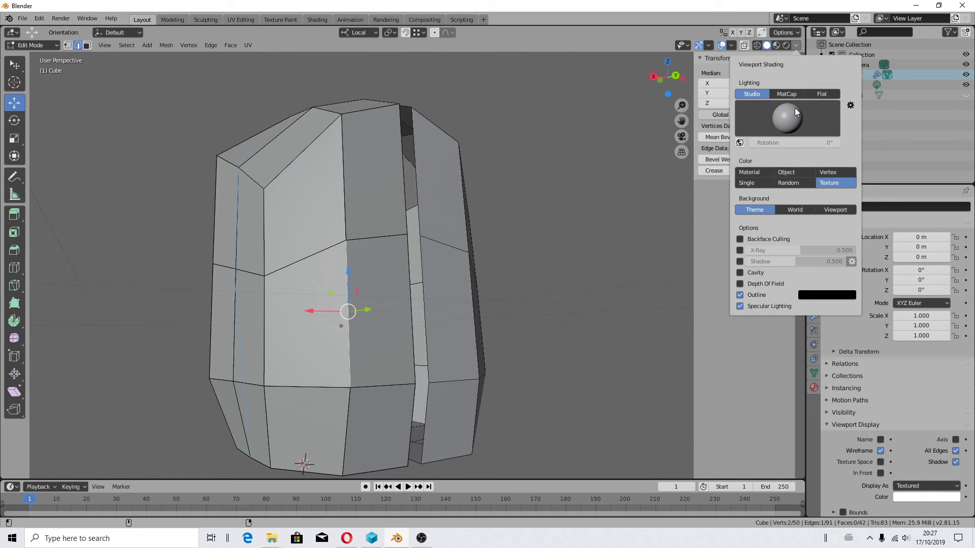
click(787, 94)
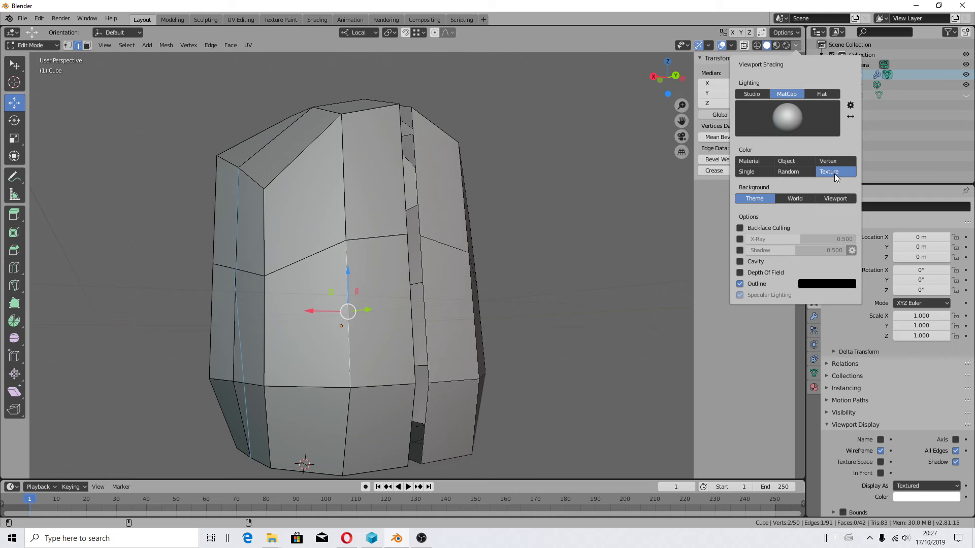
click(786, 120)
click(716, 154)
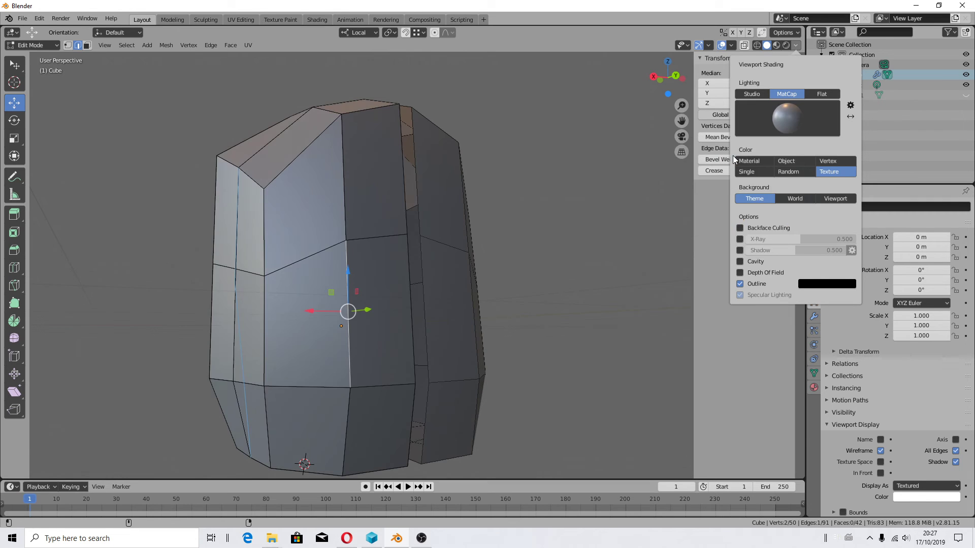
click(791, 118)
click(755, 214)
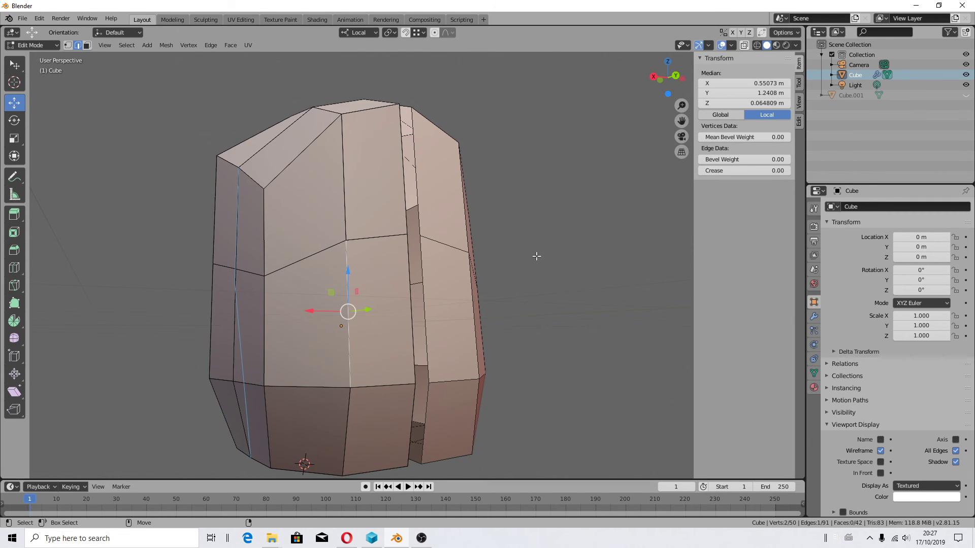
click(777, 45)
scroll(306, 267, down, 2)
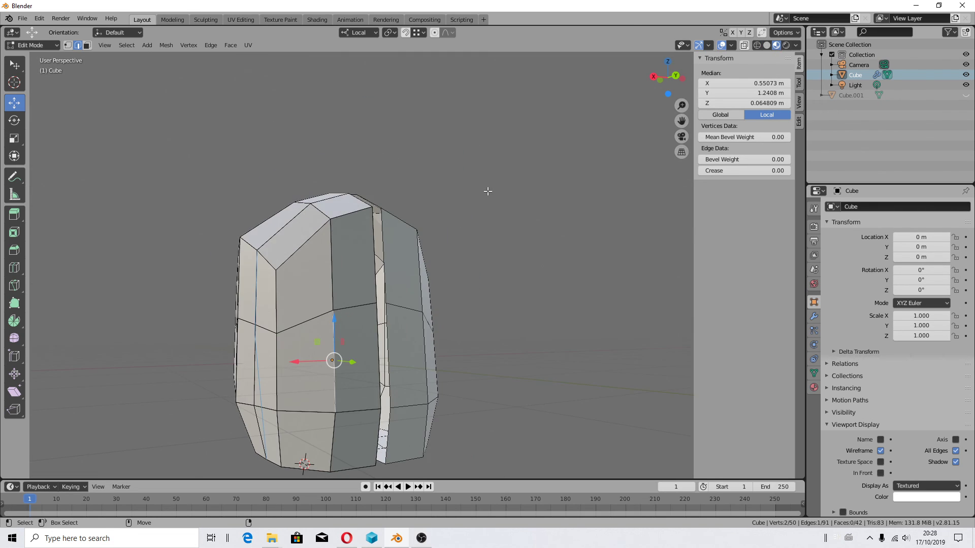